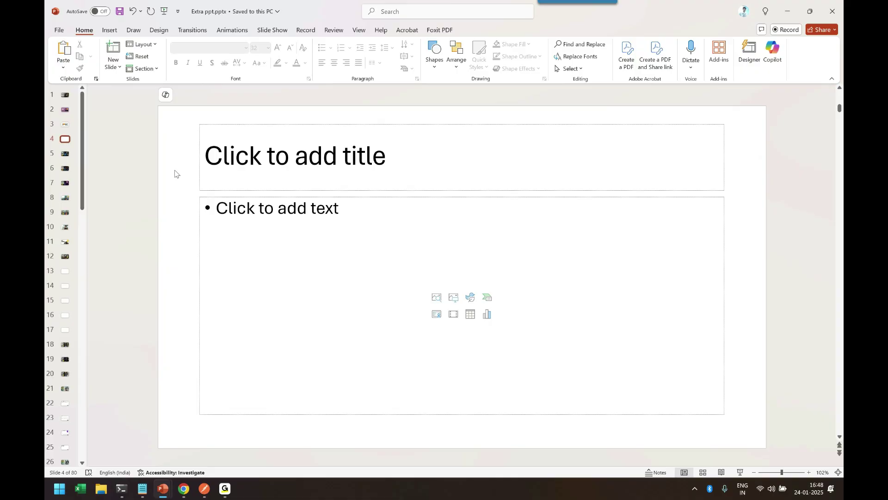
Delete slide 4's empty placeholders and select the black inking pen
{"action": "key", "text": "ctrl+a"}
{"action": "key", "text": "Delete"}
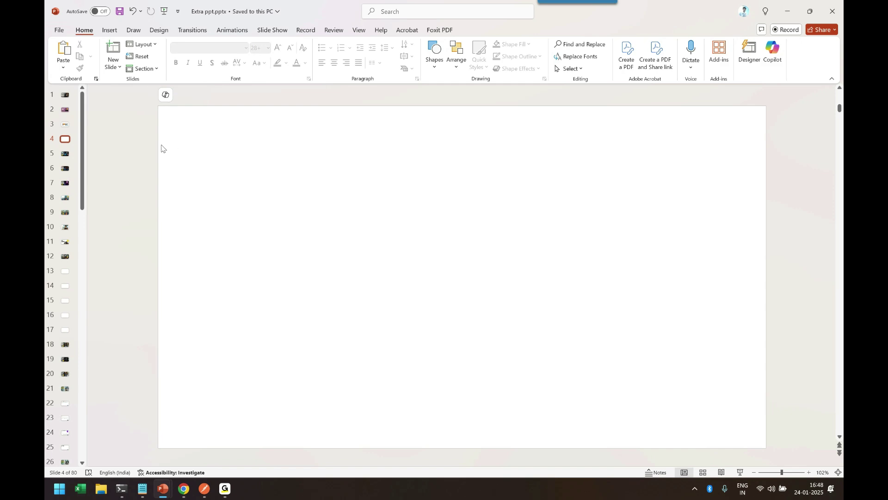
{"action": "left_click", "coordinate": [137, 32]}
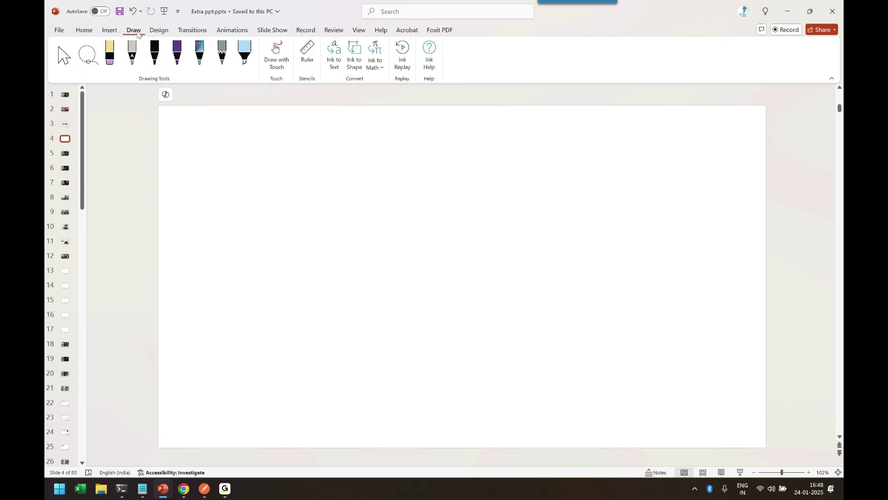
{"action": "left_click", "coordinate": [155, 55]}
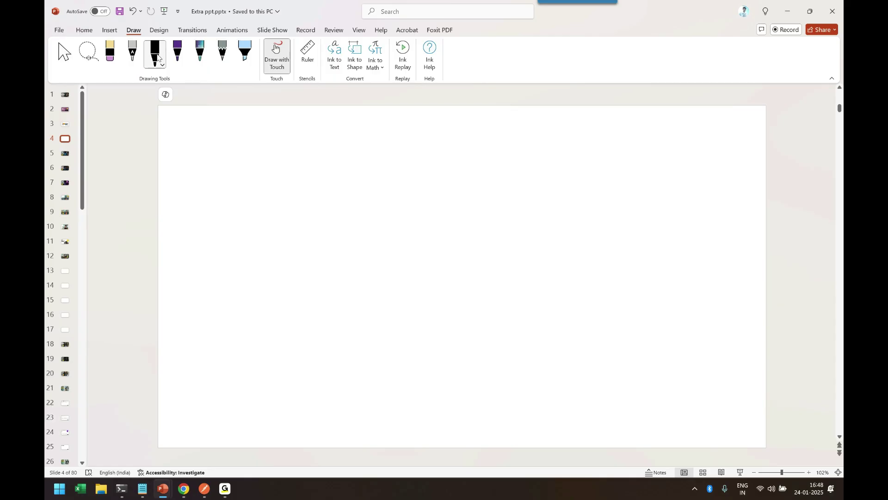
Sketch an ink table outline with two columns and four rows
{"action": "mouse_move", "coordinate": [269, 176]}
{"action": "left_mouse_down"}
{"action": "mouse_move", "coordinate": [258, 255]}
{"action": "mouse_move", "coordinate": [415, 252]}
{"action": "left_mouse_up"}
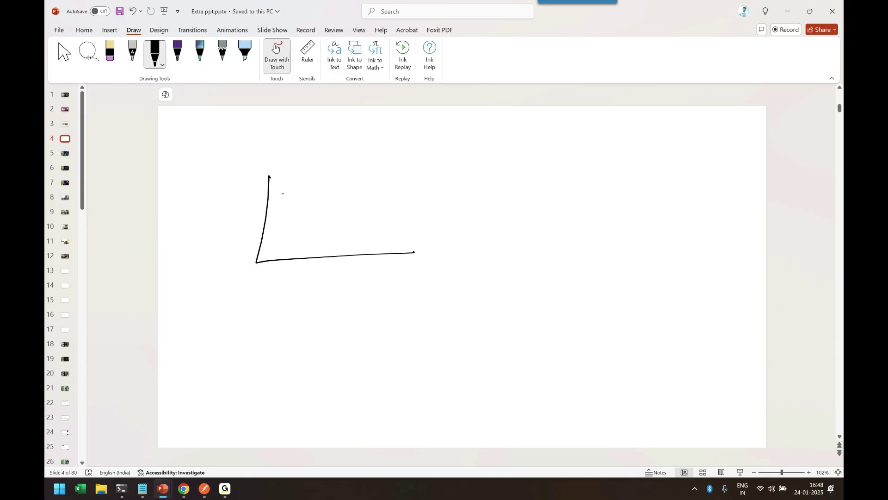
{"action": "mouse_move", "coordinate": [269, 176]}
{"action": "left_mouse_down"}
{"action": "mouse_move", "coordinate": [453, 167]}
{"action": "mouse_move", "coordinate": [397, 255]}
{"action": "left_mouse_up"}
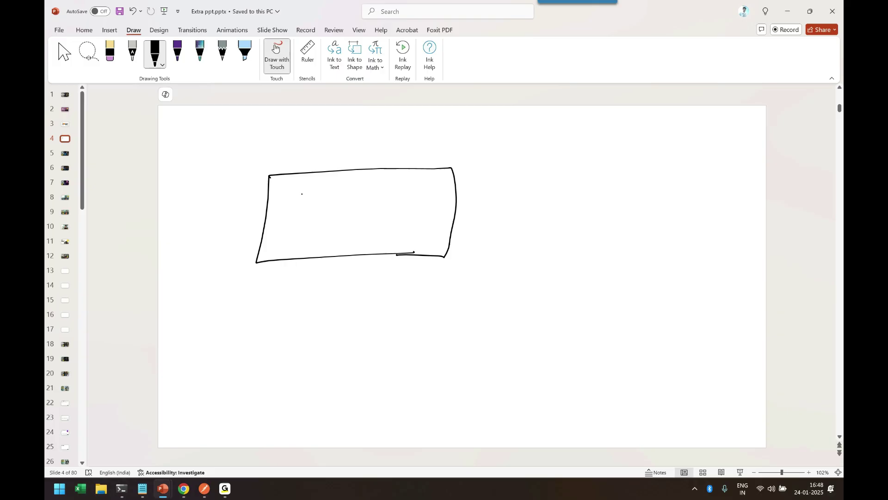
{"action": "left_click_drag", "start_coordinate": [270, 198], "coordinate": [436, 185]}
{"action": "left_click_drag", "start_coordinate": [270, 216], "coordinate": [465, 209]}
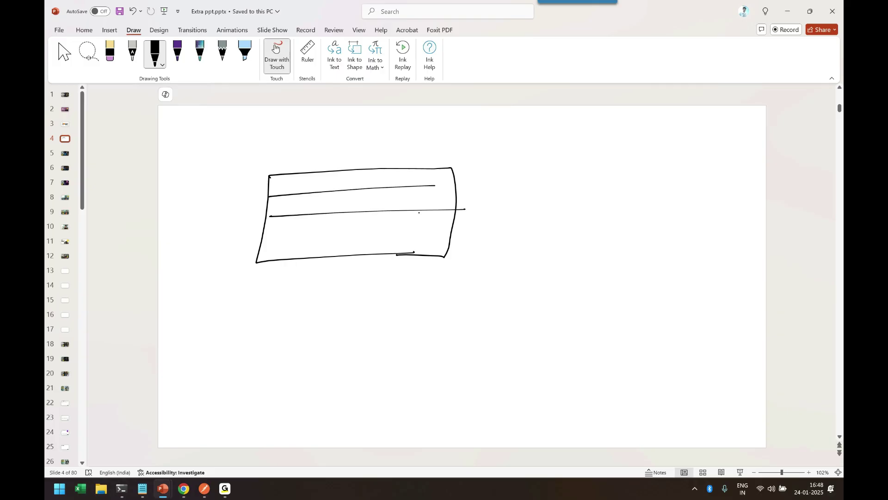
{"action": "left_click_drag", "start_coordinate": [262, 237], "coordinate": [443, 231]}
{"action": "left_click_drag", "start_coordinate": [353, 170], "coordinate": [349, 252]}
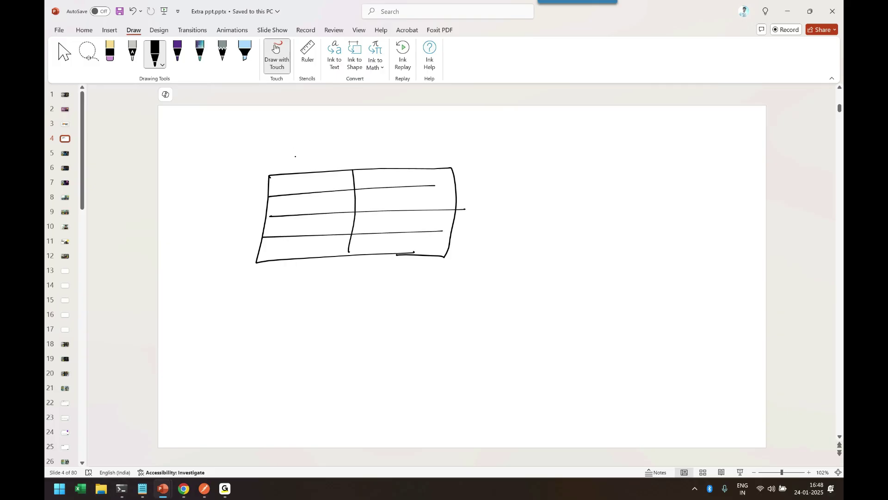
Handwrite the headings 'inp' and 'output' above the two columns
{"action": "left_click", "coordinate": [295, 153]}
{"action": "left_click", "coordinate": [299, 158]}
{"action": "left_click_drag", "start_coordinate": [295, 158], "coordinate": [309, 166]}
{"action": "left_click_drag", "start_coordinate": [313, 158], "coordinate": [315, 165]}
{"action": "left_click_drag", "start_coordinate": [377, 154], "coordinate": [396, 162]}
{"action": "left_click_drag", "start_coordinate": [392, 153], "coordinate": [404, 166]}
{"action": "left_click_drag", "start_coordinate": [402, 153], "coordinate": [414, 161]}
{"action": "mouse_move", "coordinate": [420, 146]}
{"action": "left_mouse_down"}
{"action": "mouse_move", "coordinate": [419, 162]}
{"action": "mouse_move", "coordinate": [423, 151]}
{"action": "left_mouse_up"}
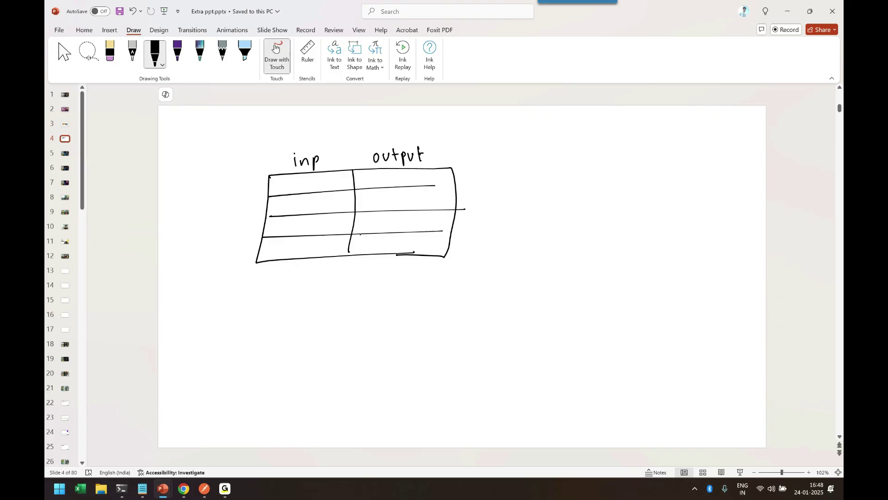
Extend the first row divider, then ink OR and its agent name in the first row
{"action": "left_click_drag", "start_coordinate": [433, 186], "coordinate": [457, 186]}
{"action": "left_click_drag", "start_coordinate": [298, 181], "coordinate": [298, 181]}
{"action": "mouse_move", "coordinate": [308, 180]}
{"action": "left_mouse_down"}
{"action": "mouse_move", "coordinate": [308, 189]}
{"action": "mouse_move", "coordinate": [317, 187]}
{"action": "left_mouse_up"}
{"action": "left_click_drag", "start_coordinate": [373, 179], "coordinate": [392, 183]}
{"action": "left_click_drag", "start_coordinate": [392, 175], "coordinate": [415, 180]}
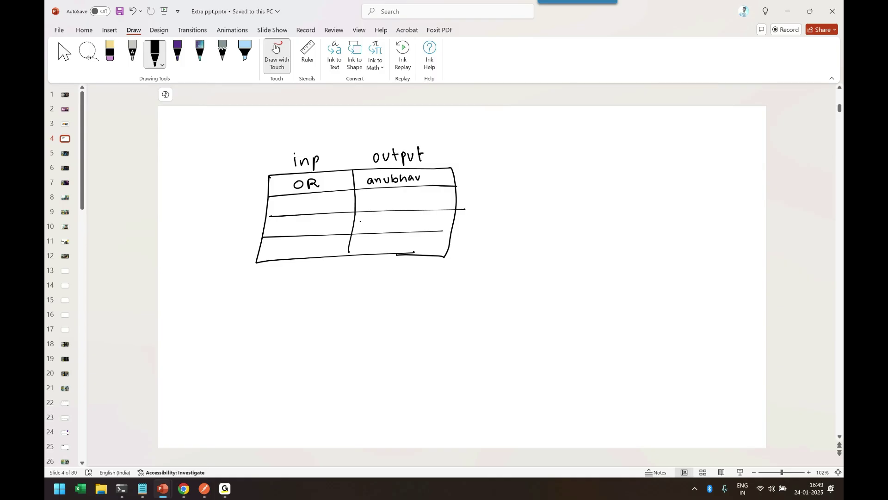
Ink IN and the second agent's name in the second row
{"action": "left_click_drag", "start_coordinate": [301, 202], "coordinate": [301, 211]}
{"action": "left_click_drag", "start_coordinate": [304, 211], "coordinate": [315, 201]}
{"action": "left_click_drag", "start_coordinate": [375, 200], "coordinate": [432, 199]}
{"action": "left_click", "coordinate": [377, 197]}
{"action": "left_click", "coordinate": [429, 192]}
Draw arrows at the OR and IN rows and label the columns 'order type' and 'Email'
{"action": "mouse_move", "coordinate": [249, 187]}
{"action": "left_mouse_down"}
{"action": "mouse_move", "coordinate": [264, 186]}
{"action": "mouse_move", "coordinate": [259, 209]}
{"action": "left_mouse_up"}
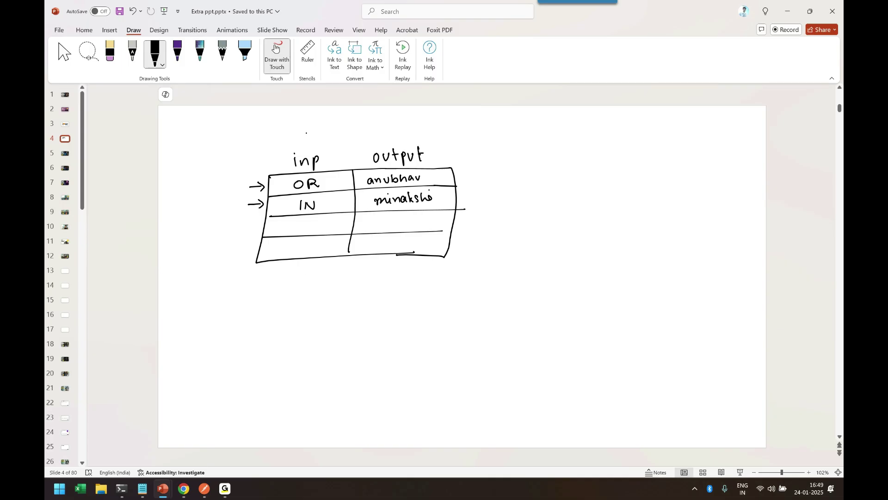
{"action": "left_click_drag", "start_coordinate": [304, 122], "coordinate": [362, 123]}
{"action": "mouse_move", "coordinate": [406, 142]}
{"action": "left_mouse_down"}
{"action": "mouse_move", "coordinate": [403, 124]}
{"action": "mouse_move", "coordinate": [438, 123]}
{"action": "left_mouse_up"}
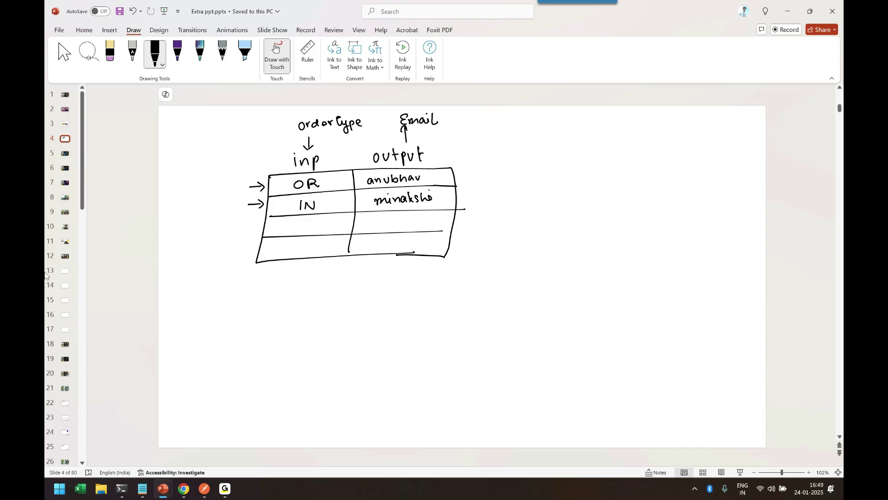
Open the SalesOrderManagement project's dynamic_agent_determination decision in its own editor
{"action": "mouse_move", "coordinate": [181, 497]}
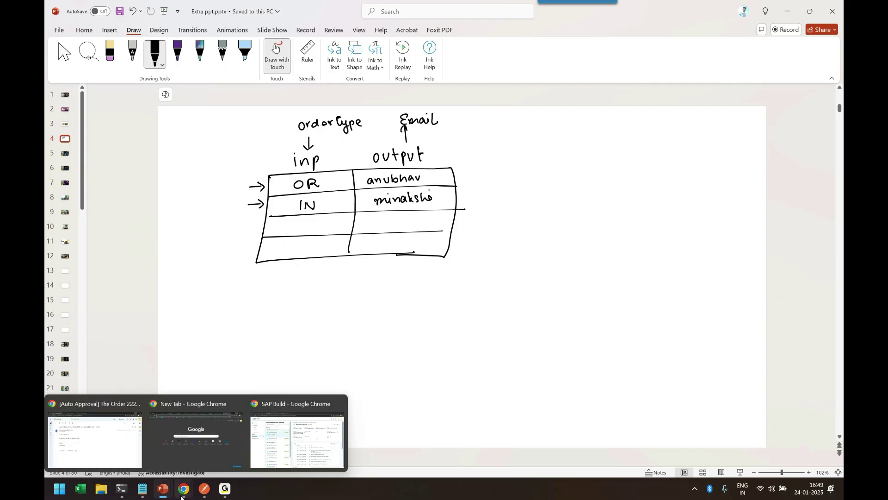
{"action": "left_click", "coordinate": [297, 437]}
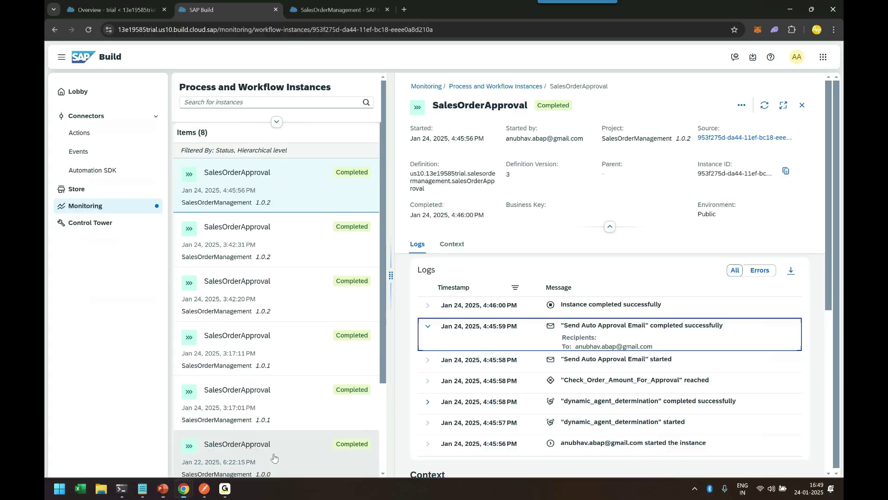
{"action": "left_click", "coordinate": [313, 9]}
{"action": "scroll", "coordinate": [500, 260], "scroll_direction": "up", "scroll_amount": 3}
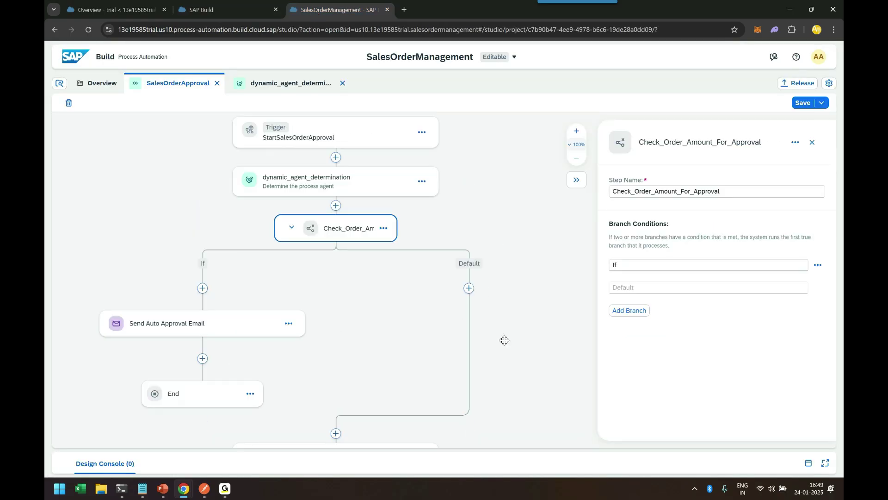
{"action": "left_click", "coordinate": [337, 228]}
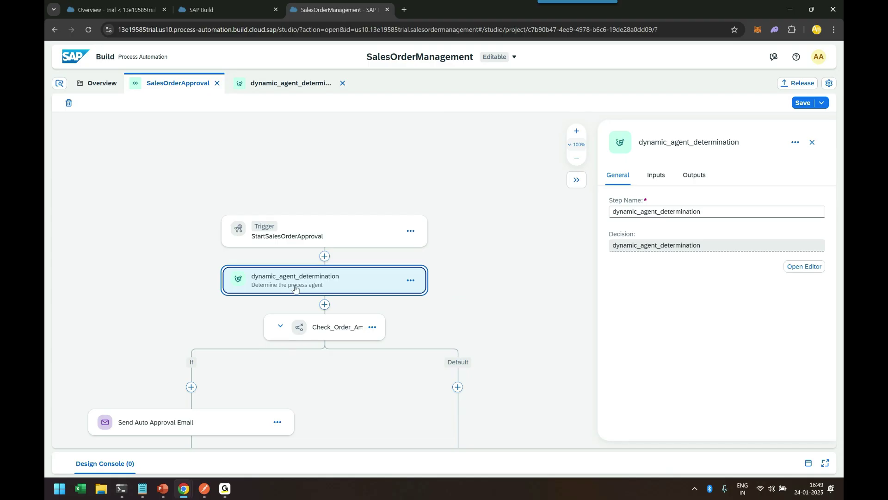
{"action": "left_click", "coordinate": [805, 267]}
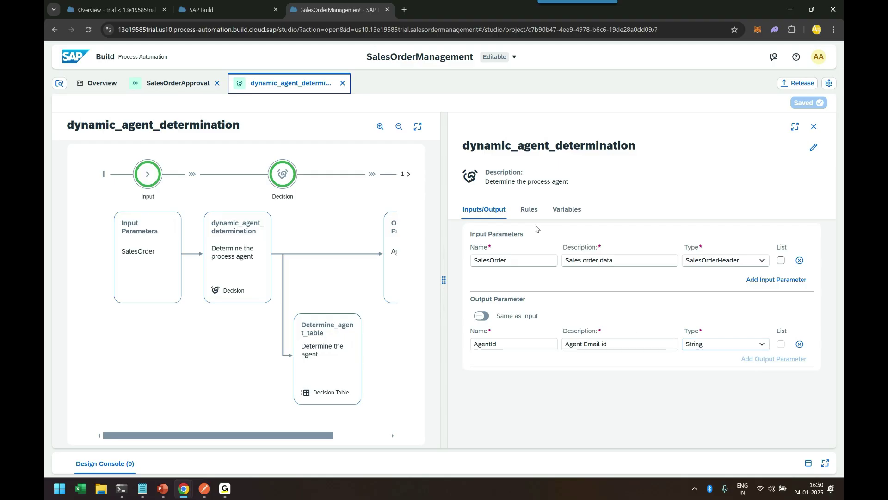
View the Determine_agent_table rules mapping order types to agents, then switch to Postman
{"action": "left_click", "coordinate": [531, 212]}
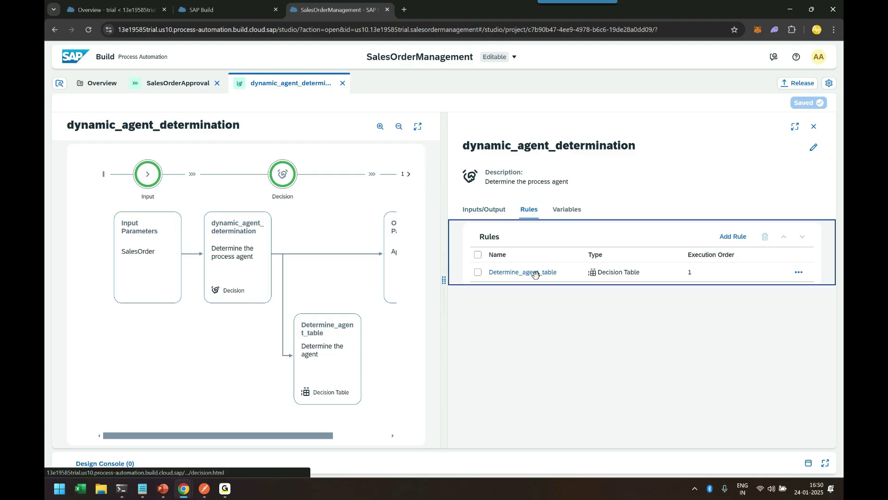
{"action": "double_click", "coordinate": [534, 274]}
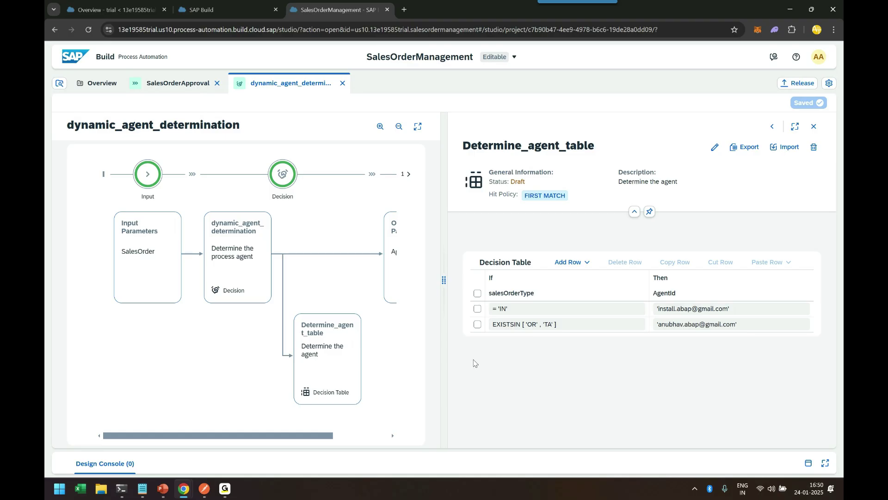
{"action": "left_click", "coordinate": [205, 489]}
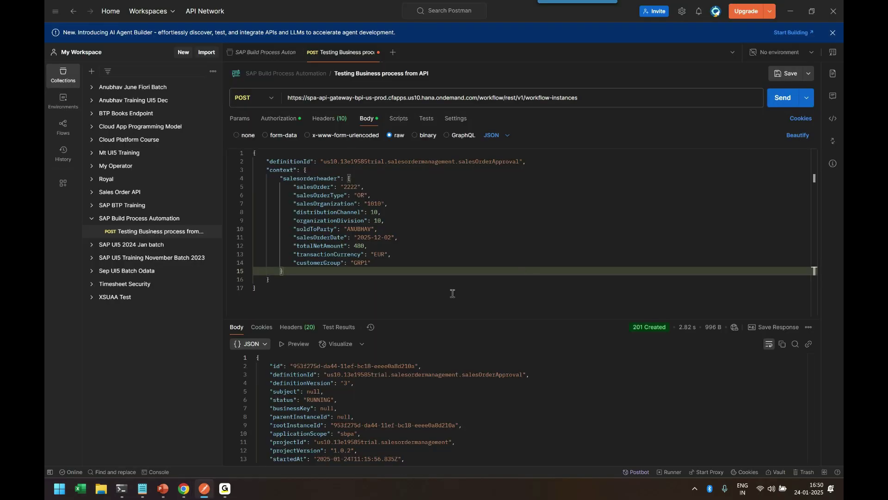
Change the request body's salesOrder value from 2222 to 1212
{"action": "double_click", "coordinate": [357, 196]}
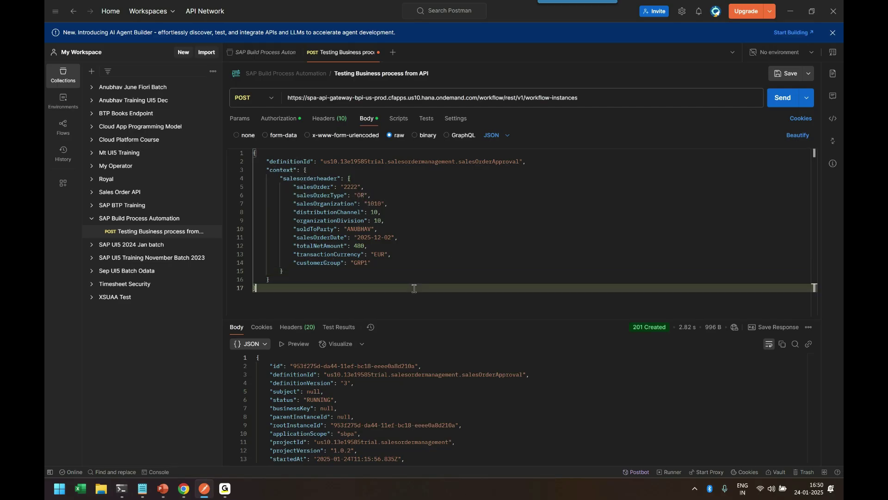
{"action": "double_click", "coordinate": [349, 187]}
{"action": "type", "text": "1"}
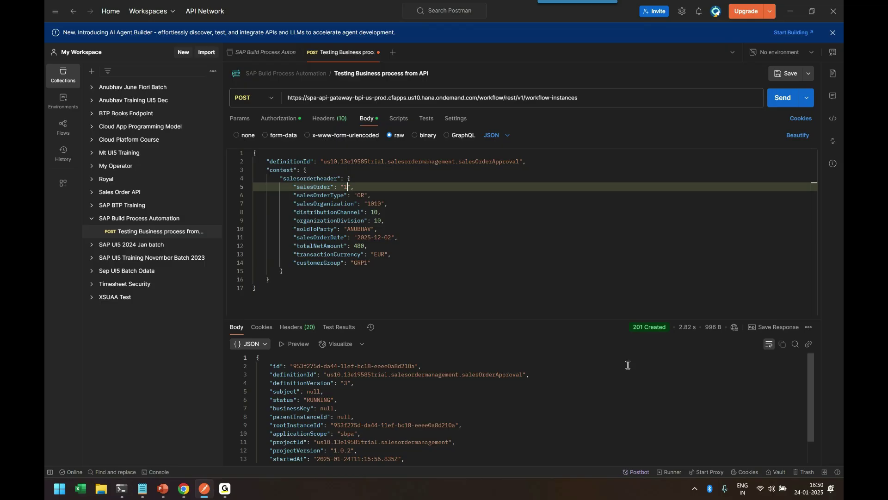
{"action": "type", "text": "212"}
{"action": "left_click", "coordinate": [505, 282]}
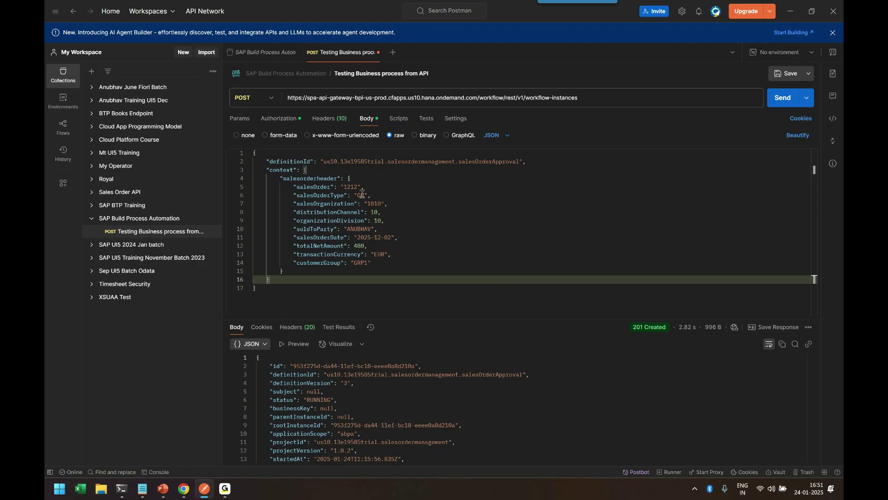
Send the request to start a workflow instance and highlight order number 1212
{"action": "left_click", "coordinate": [391, 196]}
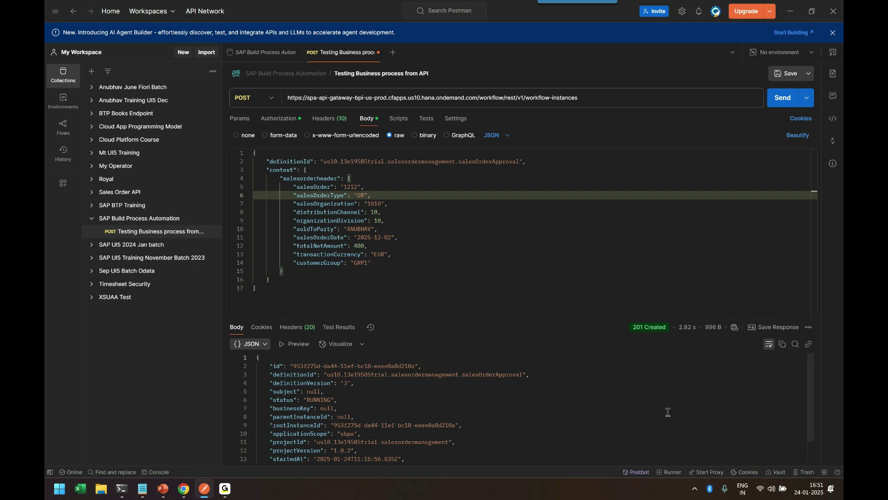
{"action": "left_click", "coordinate": [779, 100]}
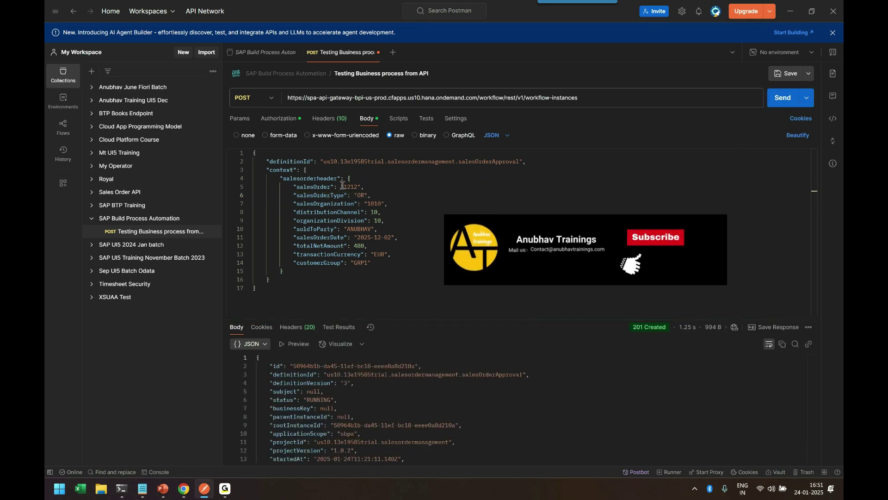
{"action": "left_click_drag", "start_coordinate": [341, 187], "coordinate": [361, 187]}
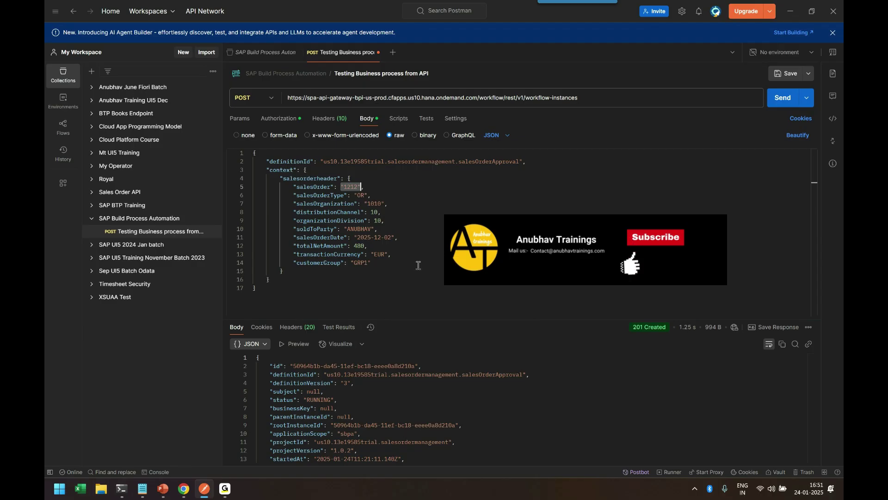
{"action": "left_click", "coordinate": [423, 256]}
{"action": "double_click", "coordinate": [350, 187]}
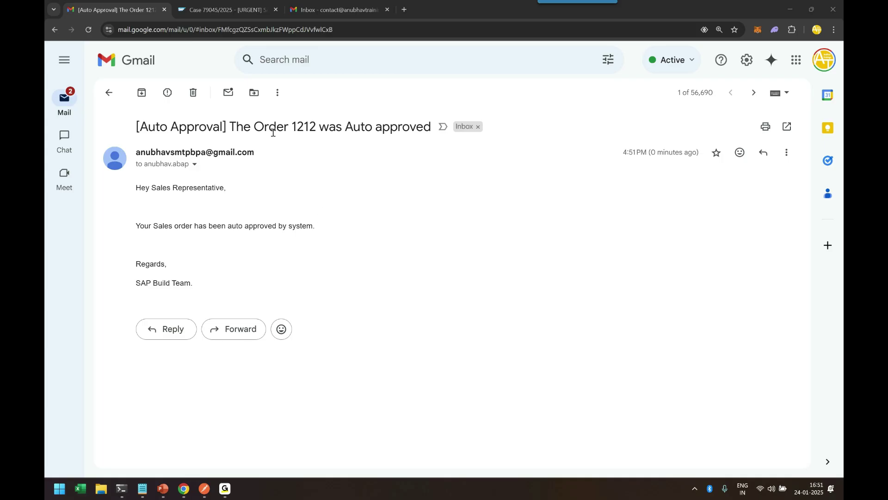
Check the auto-approval email's subject and its order number 1212 in Gmail
{"action": "left_click", "coordinate": [230, 125]}
{"action": "left_click_drag", "start_coordinate": [231, 125], "coordinate": [439, 127]}
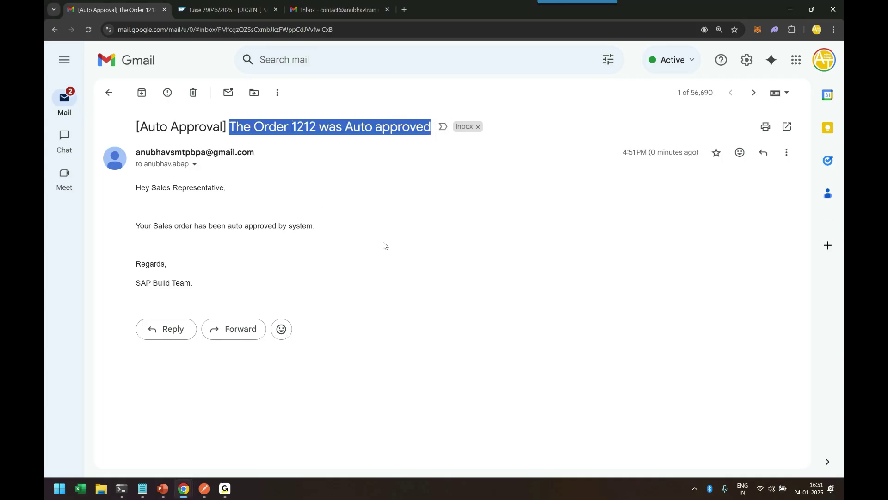
{"action": "left_click", "coordinate": [249, 207]}
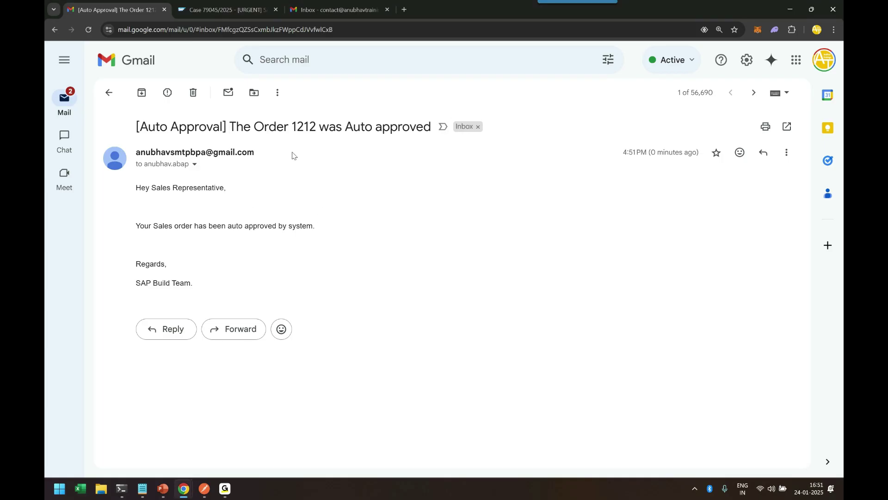
{"action": "double_click", "coordinate": [305, 123]}
{"action": "left_click", "coordinate": [306, 200]}
View the email's sender and recipient details, then return to Postman
{"action": "left_click", "coordinate": [195, 165]}
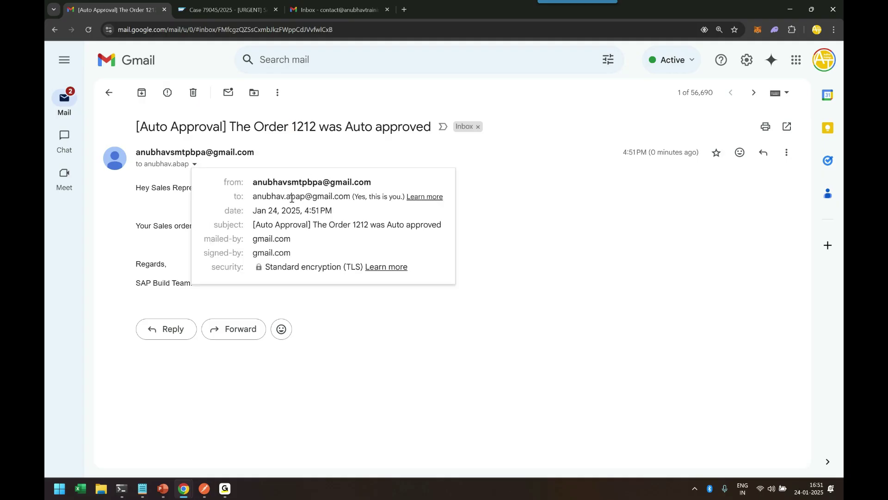
{"action": "mouse_move", "coordinate": [309, 200]}
{"action": "left_click", "coordinate": [574, 208]}
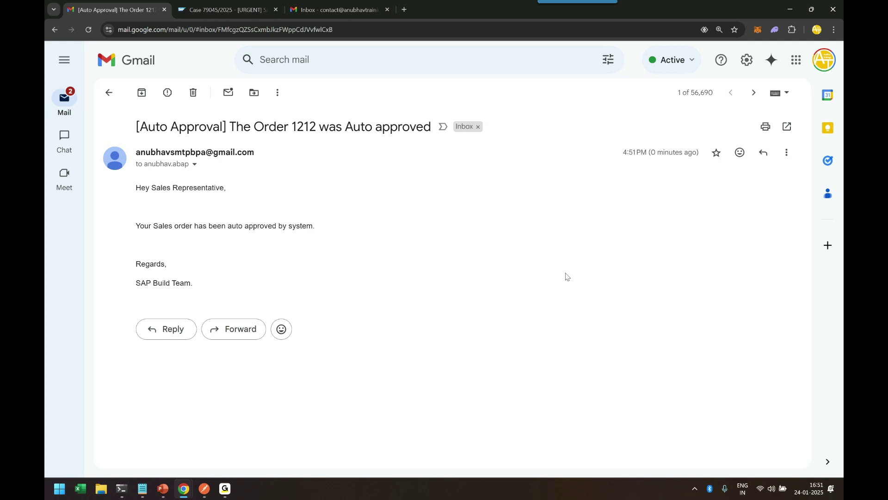
{"action": "mouse_move", "coordinate": [204, 488]}
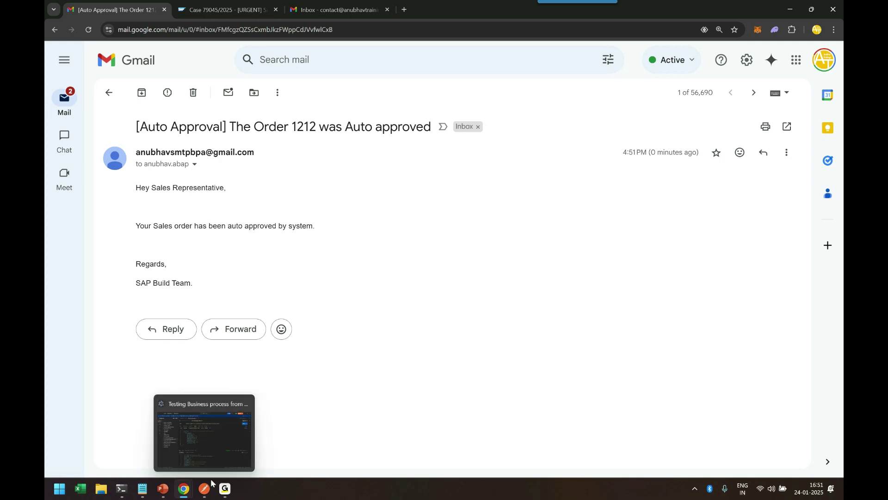
{"action": "left_click", "coordinate": [224, 449]}
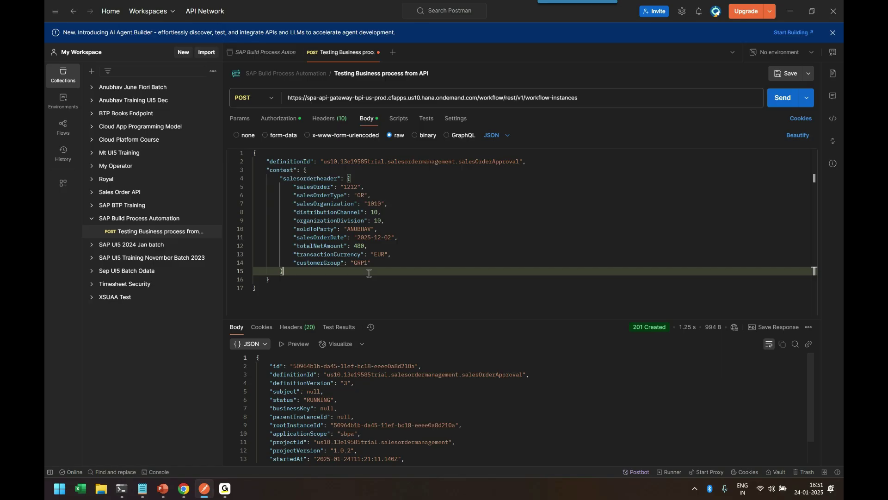
Change salesOrderType from OR to IN and send the request again
{"action": "double_click", "coordinate": [361, 195]}
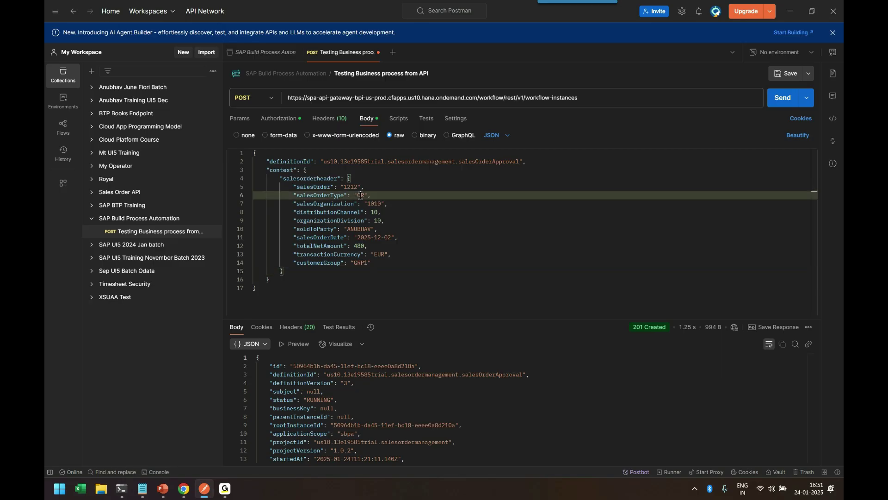
{"action": "type", "text": "IN"}
{"action": "left_click", "coordinate": [538, 300]}
{"action": "left_click", "coordinate": [781, 98]}
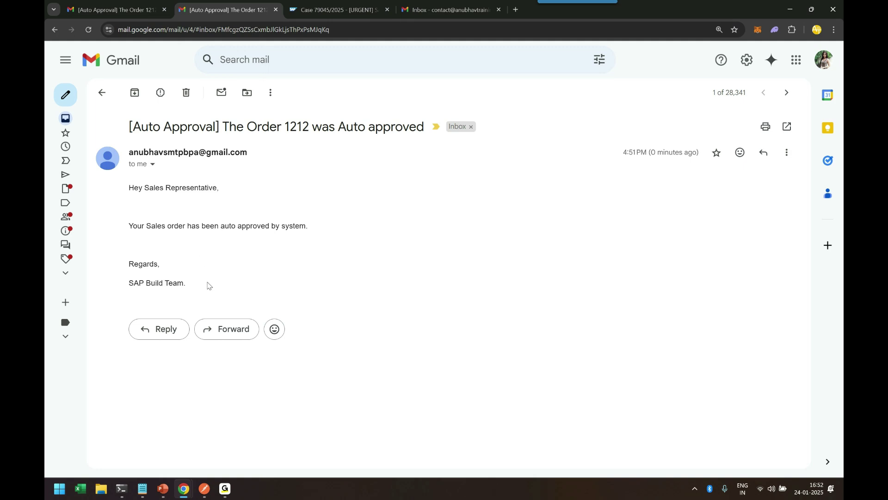
{"action": "left_click_drag", "start_coordinate": [129, 187], "coordinate": [227, 188]}
{"action": "left_click", "coordinate": [227, 187]}
{"action": "left_click_drag", "start_coordinate": [285, 126], "coordinate": [309, 126]}
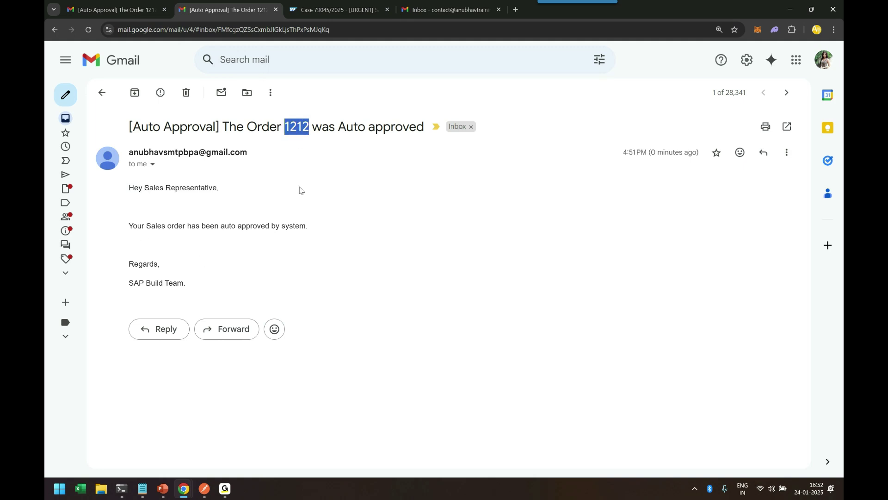
{"action": "left_click", "coordinate": [302, 216]}
{"action": "left_click_drag", "start_coordinate": [143, 227], "coordinate": [297, 226]}
{"action": "left_click", "coordinate": [292, 277]}
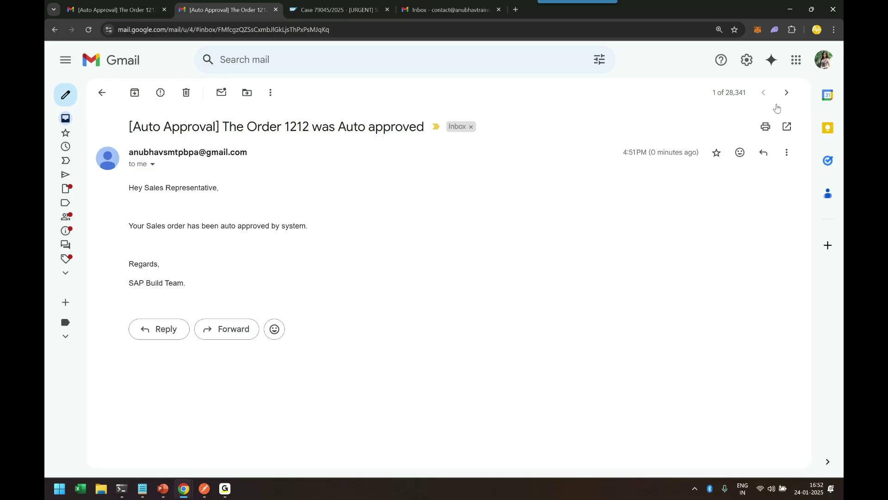
Minimize Chrome and bring back the SalesOrderManagement window showing Determine_agent_table
{"action": "left_click", "coordinate": [791, 10]}
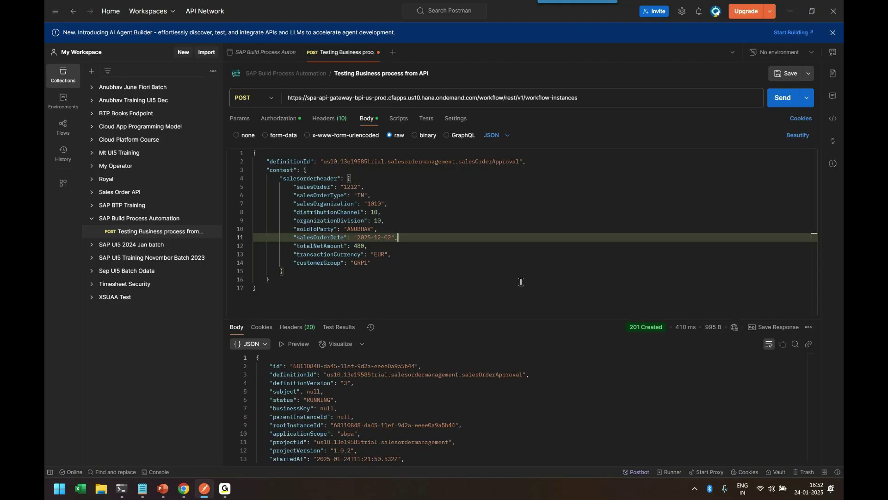
{"action": "mouse_move", "coordinate": [183, 488]}
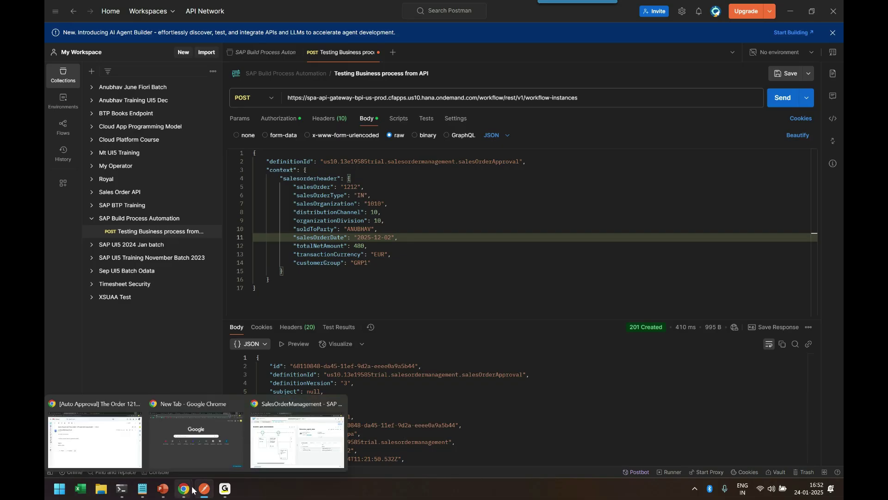
{"action": "left_click", "coordinate": [303, 455]}
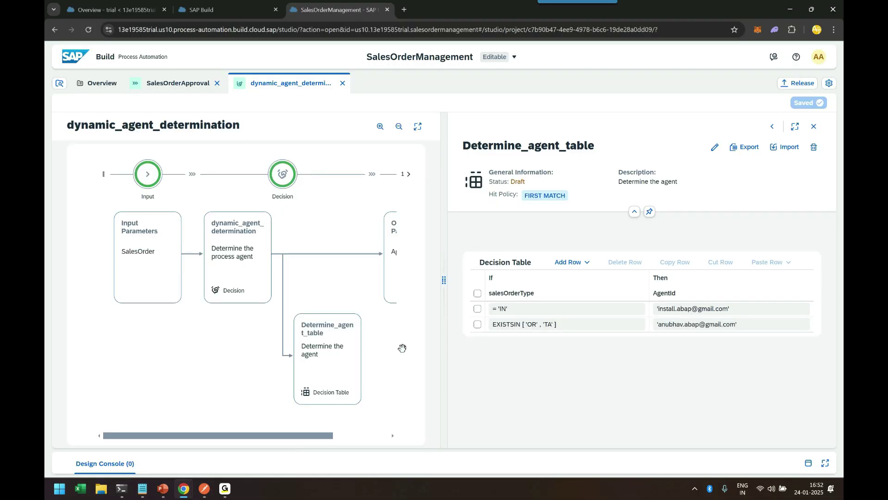